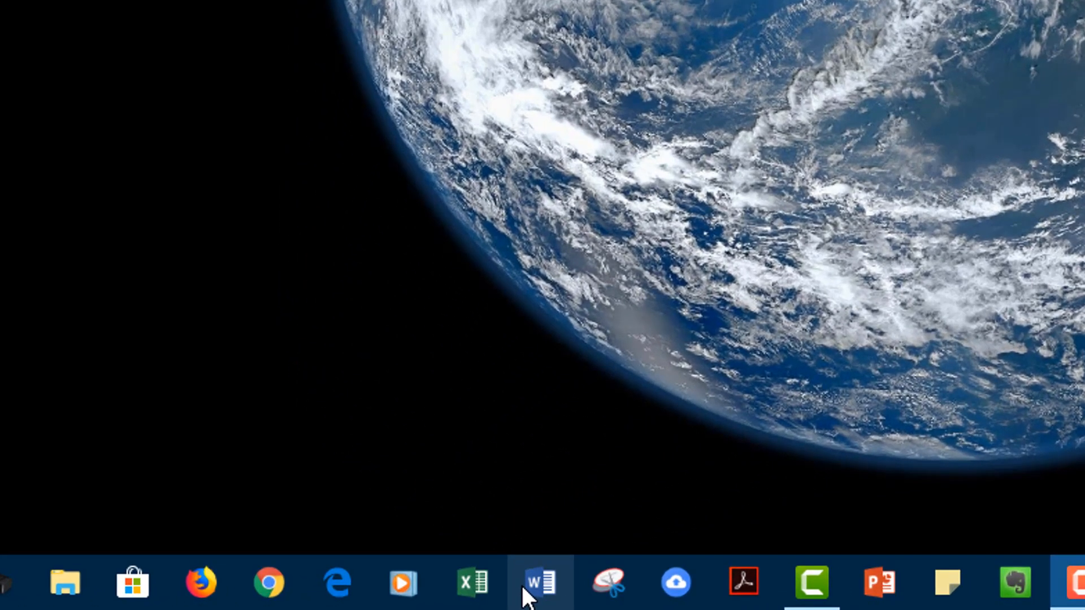
- Open Word and create a blank document
click(526, 591)
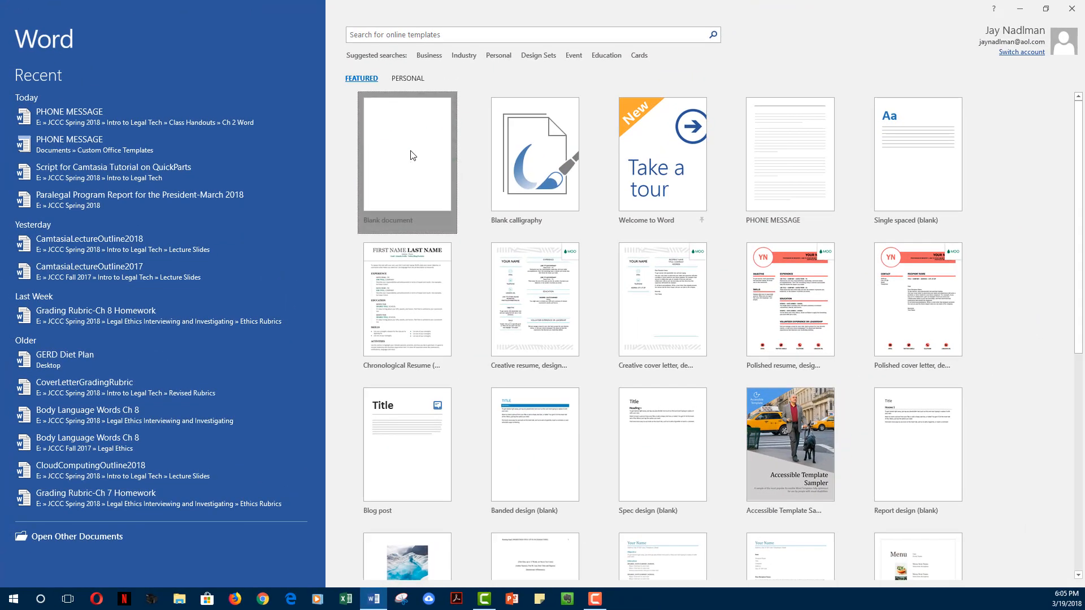
click(412, 156)
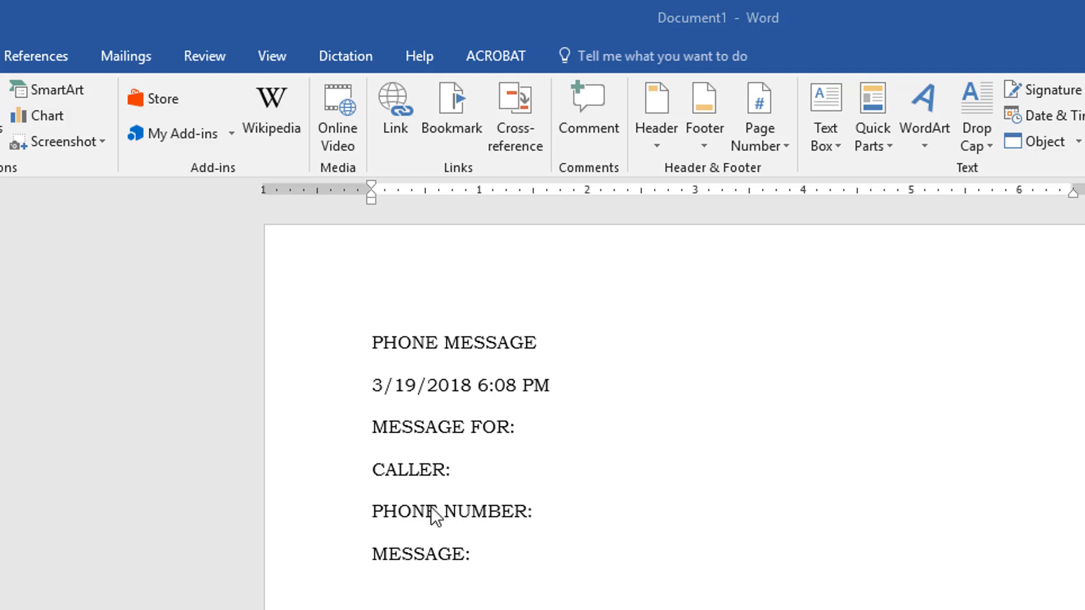
- Start a new Fill-in field from Quick Parts after the "MESSAGE FOR:" label
click(543, 425)
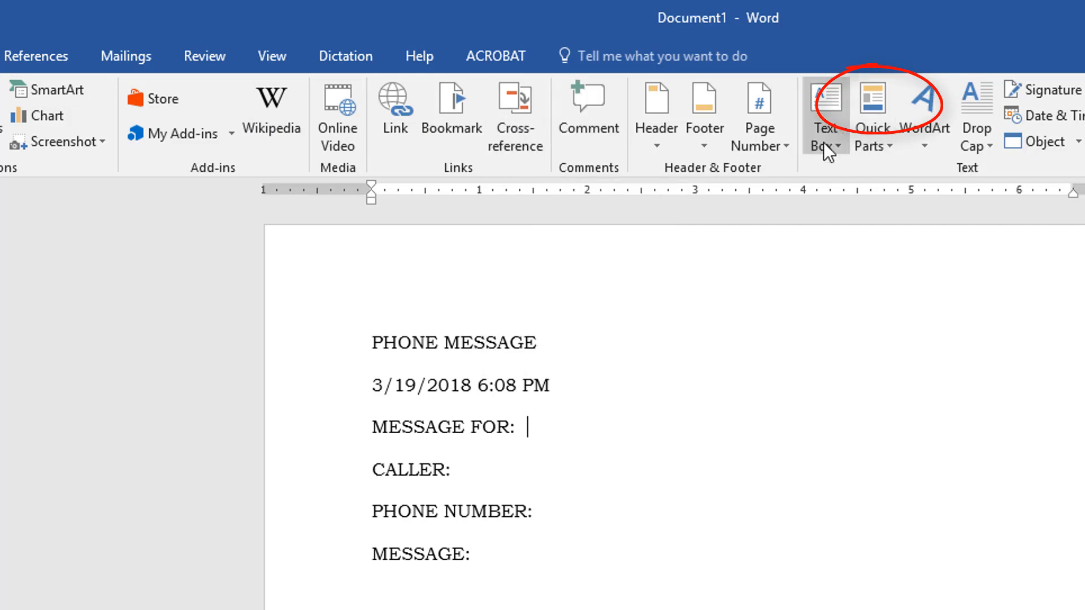
click(871, 102)
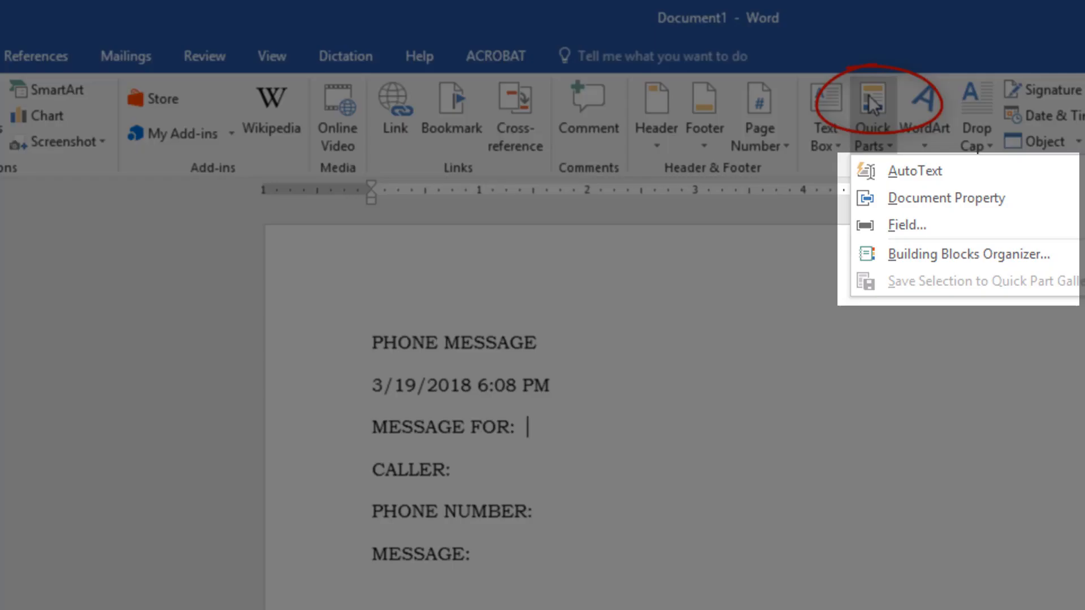
click(910, 226)
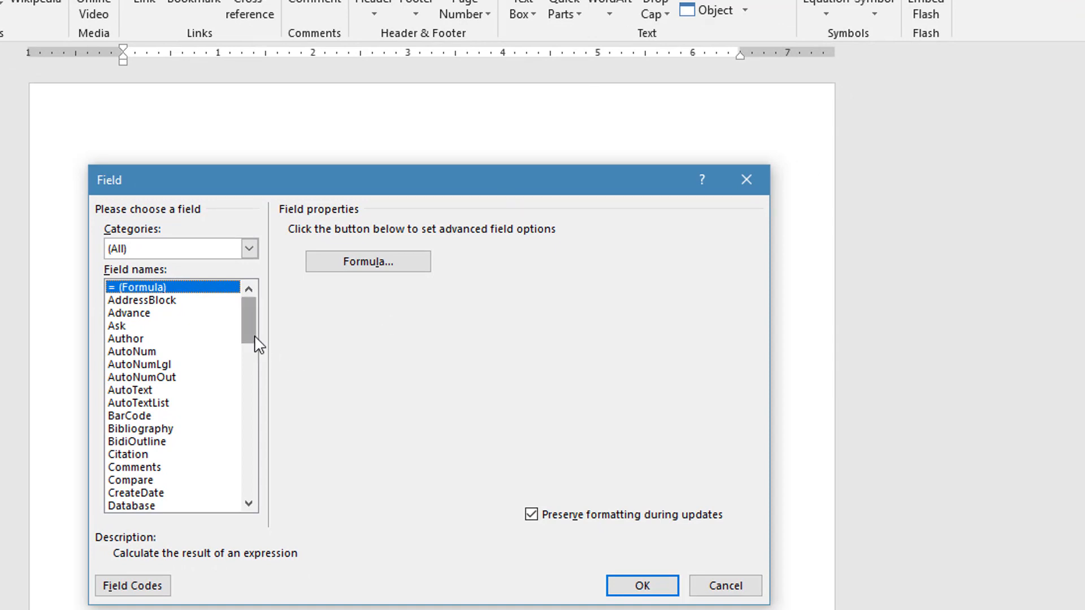
drag(255, 344, 247, 408)
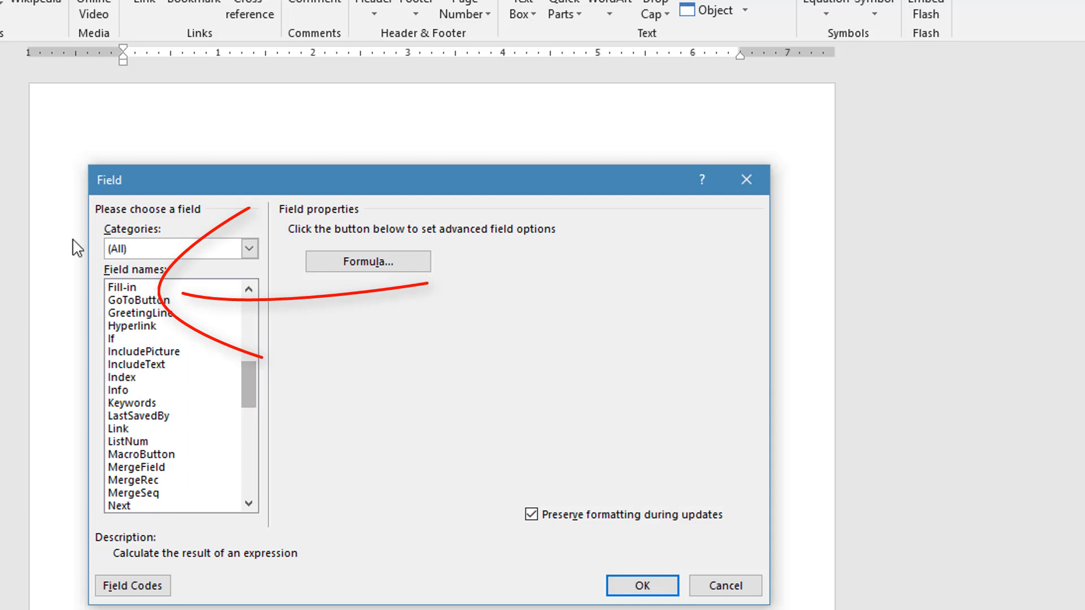
click(129, 288)
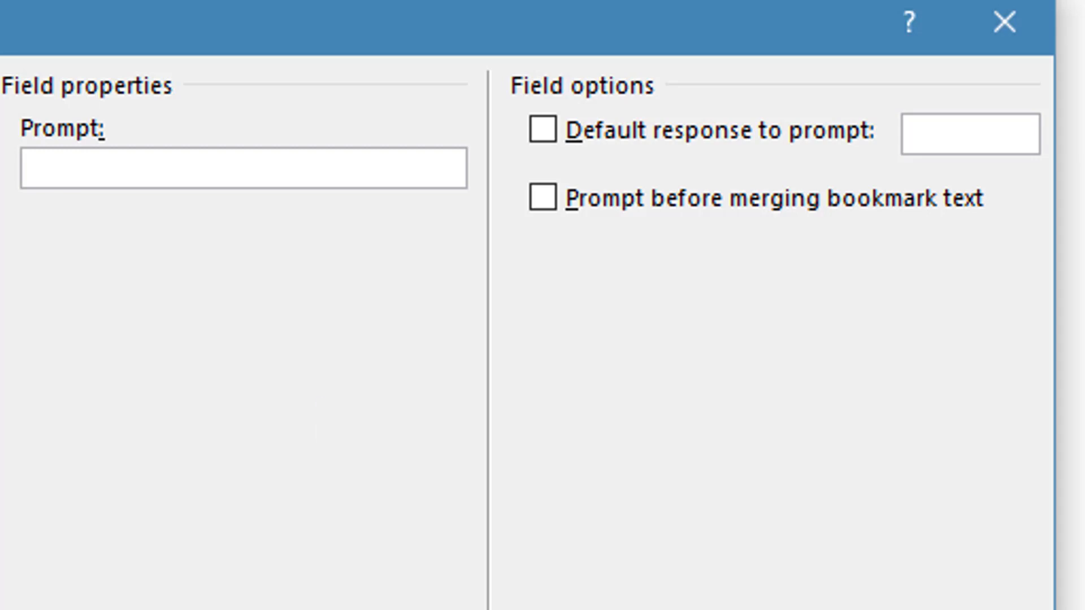
- Set the Fill-in field's prompt to "Type the name of the person being called"
click(120, 165)
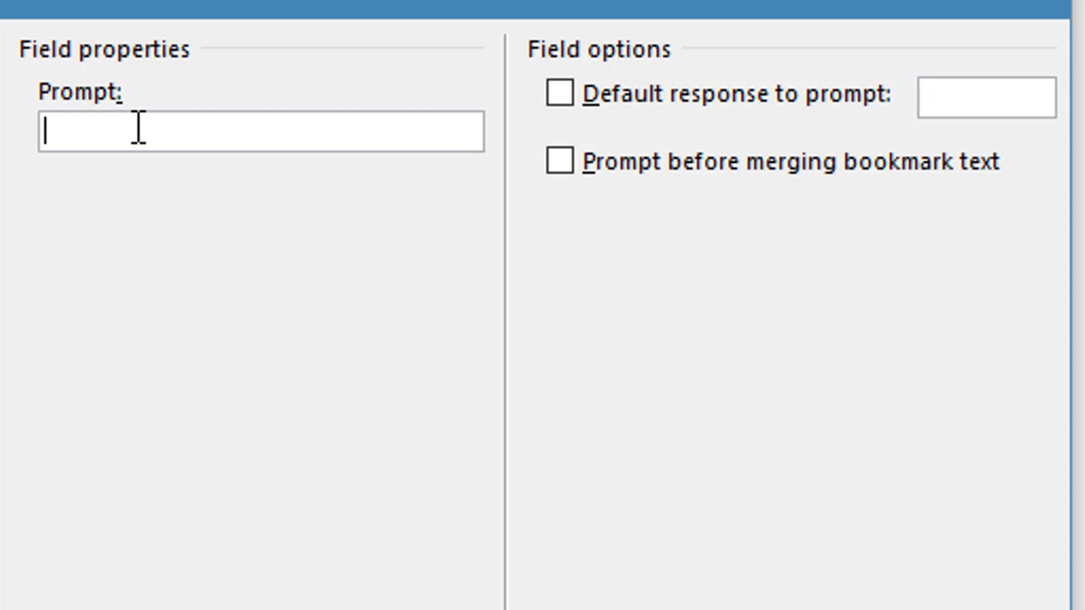
text(Typ)
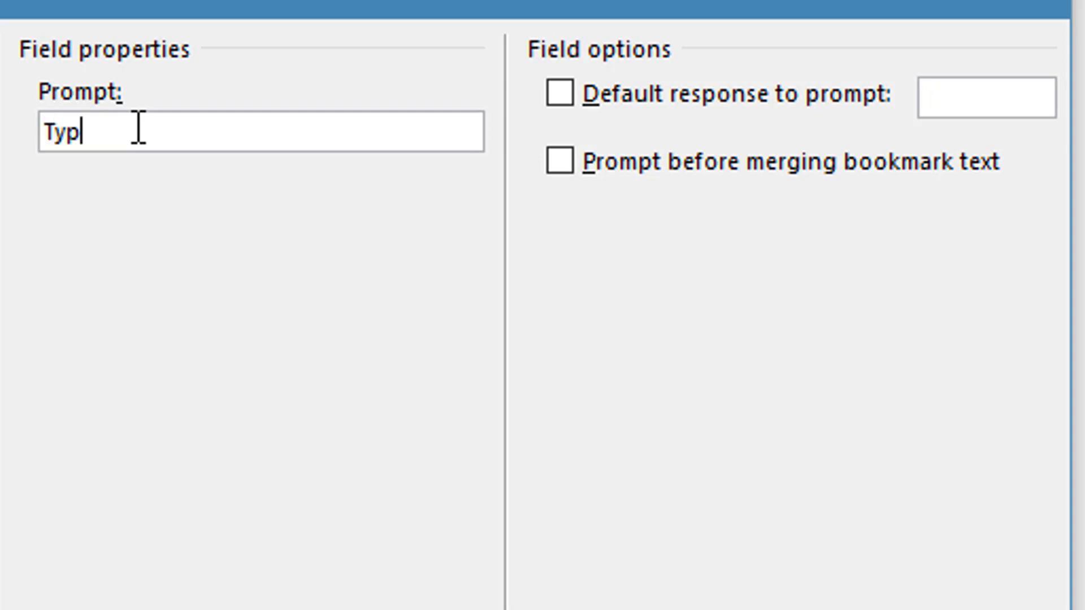
text(e the name of )
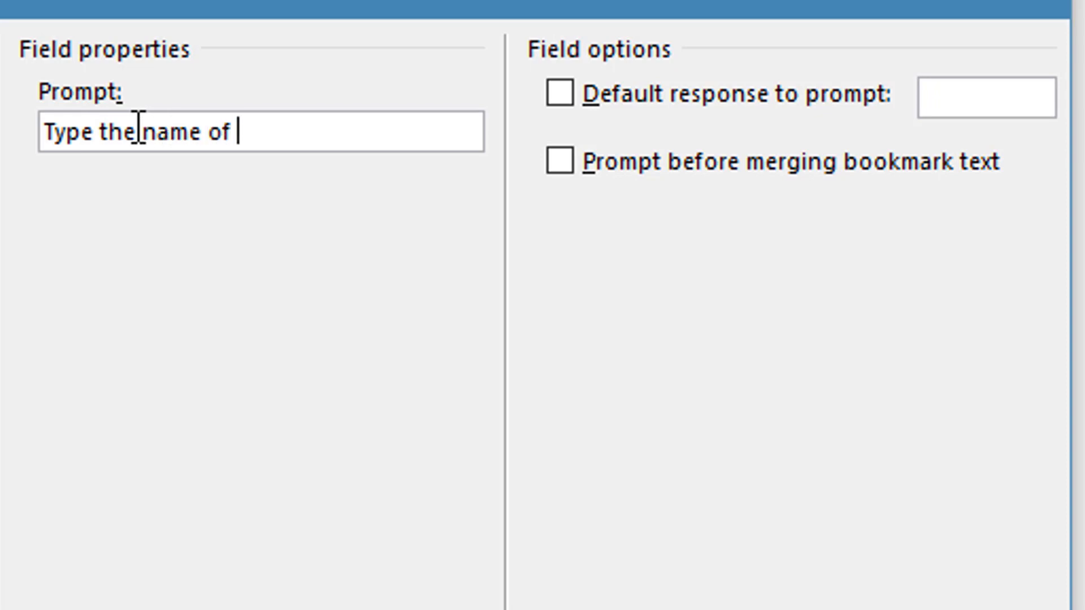
text(the per)
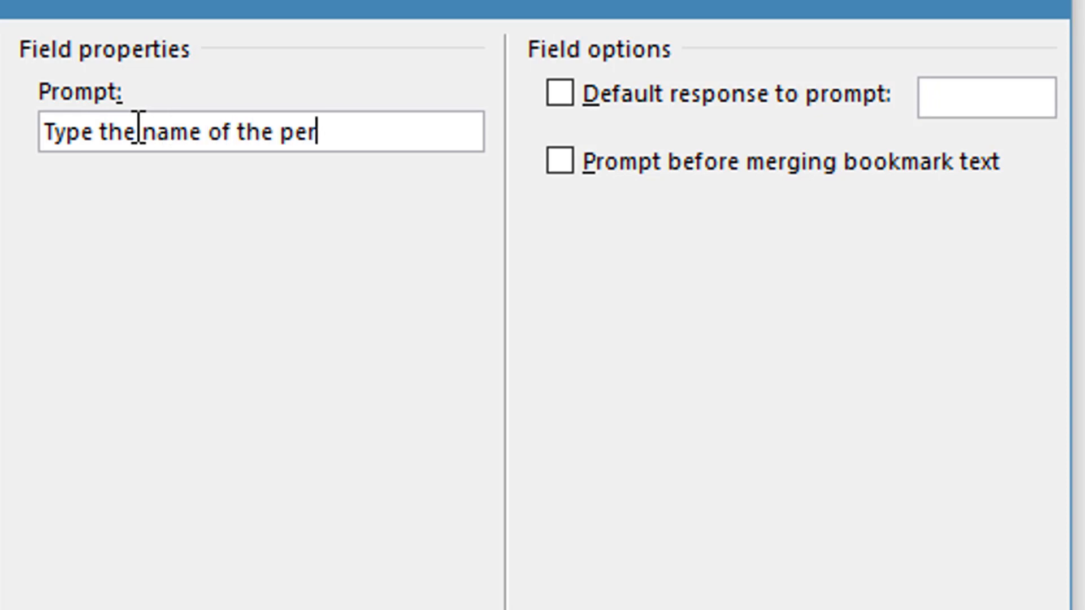
text(son being ca)
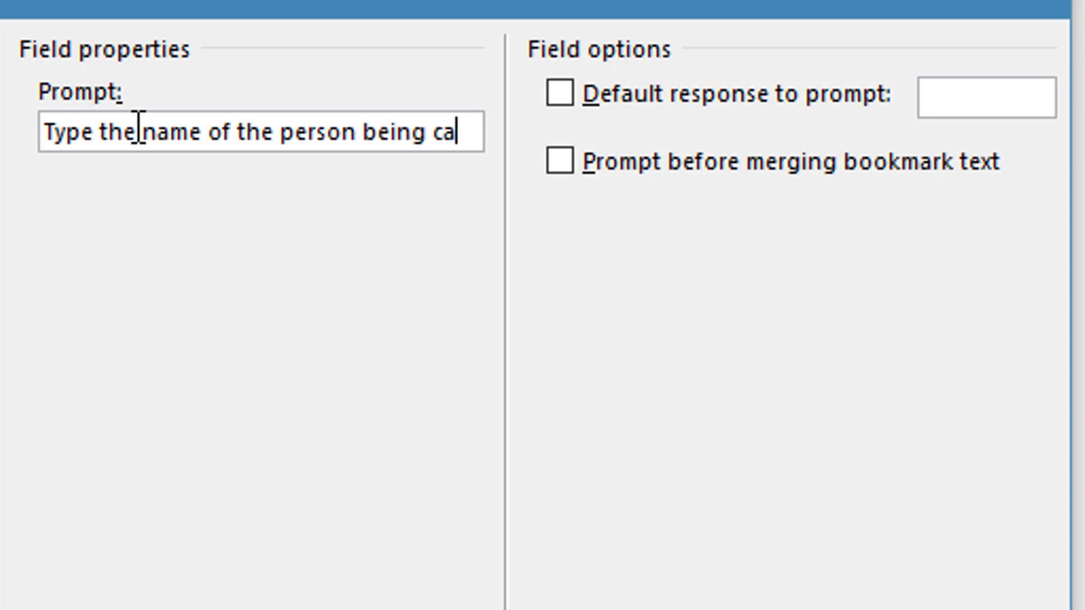
text(lled)
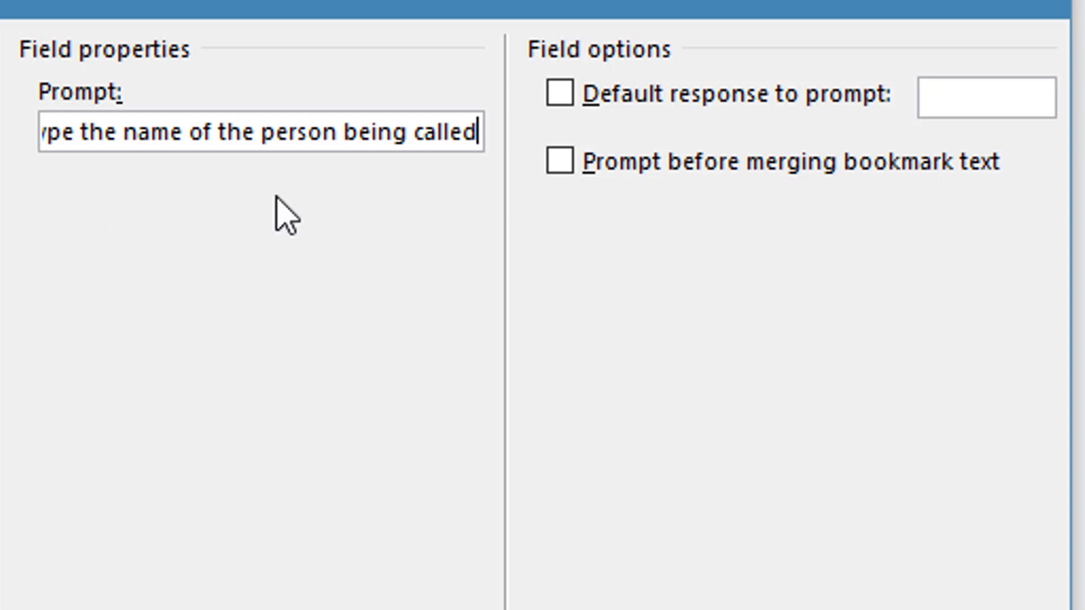
- Enable a default response with the called person's full name, insert the field and accept that default at its prompt
click(560, 95)
text(Alice P)
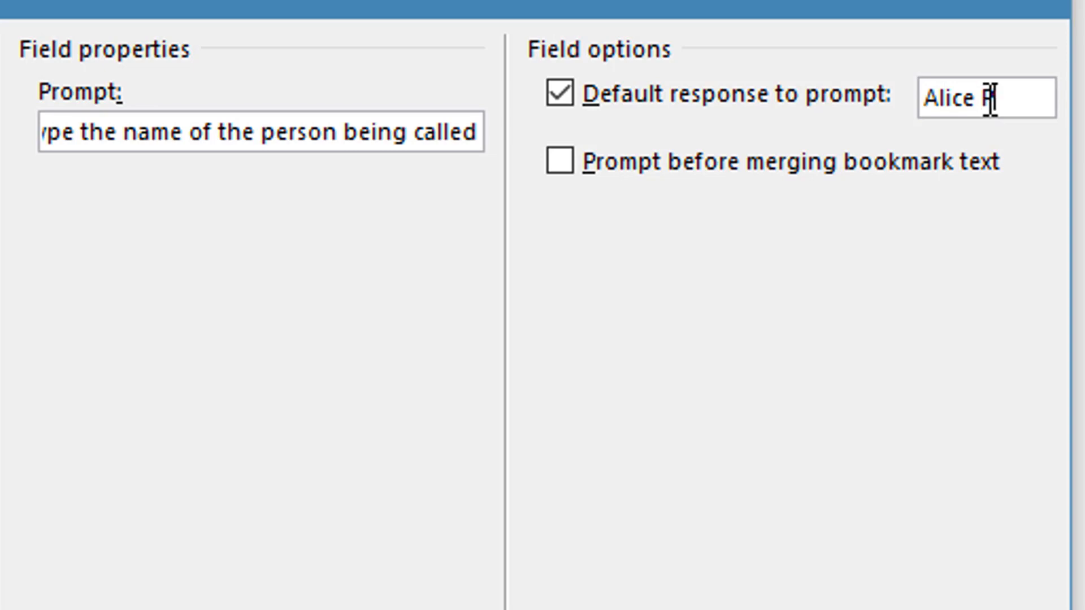
text(. Partner)
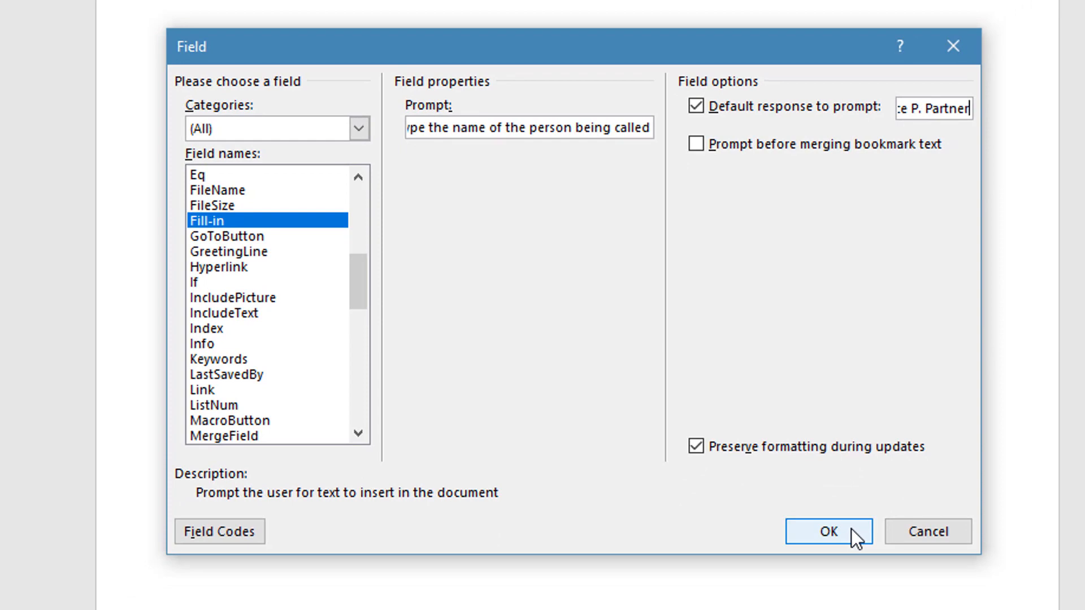
click(851, 529)
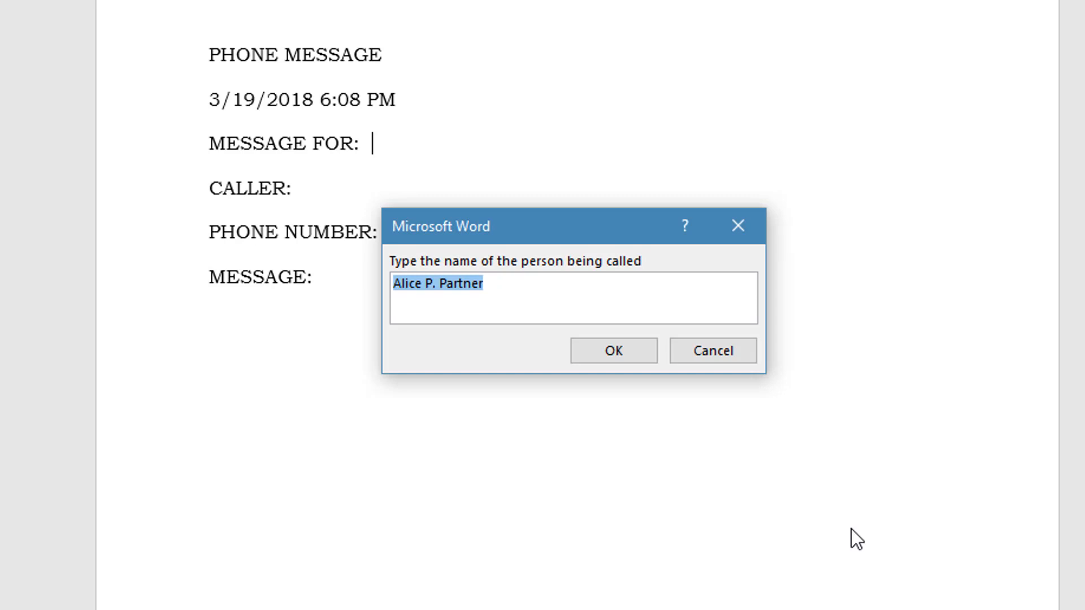
click(626, 361)
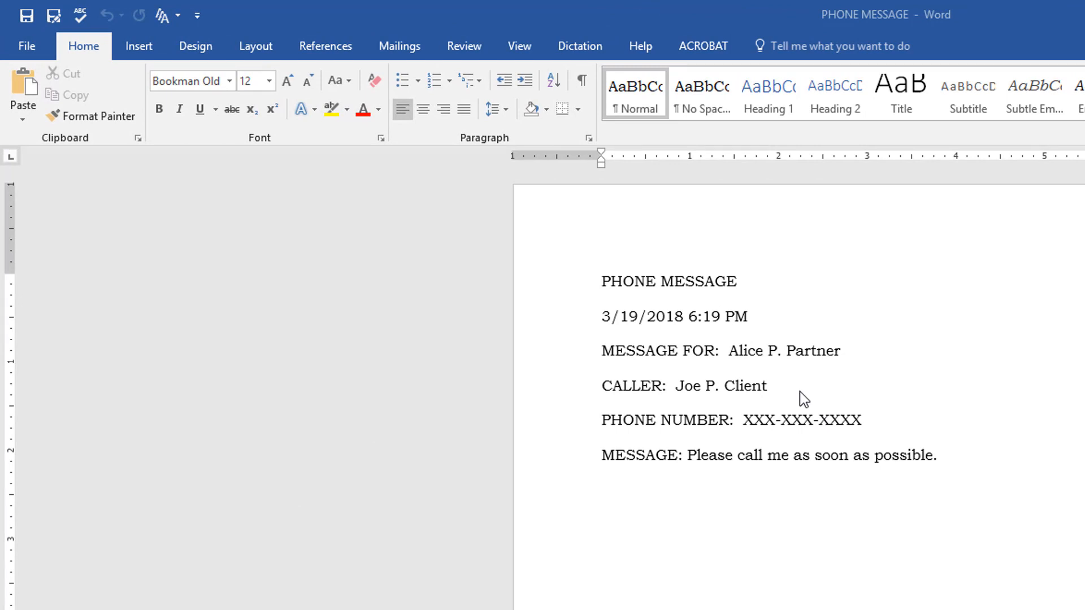
- Examine the caller, phone number and message entries in the completed form to see which text is a field
click(754, 388)
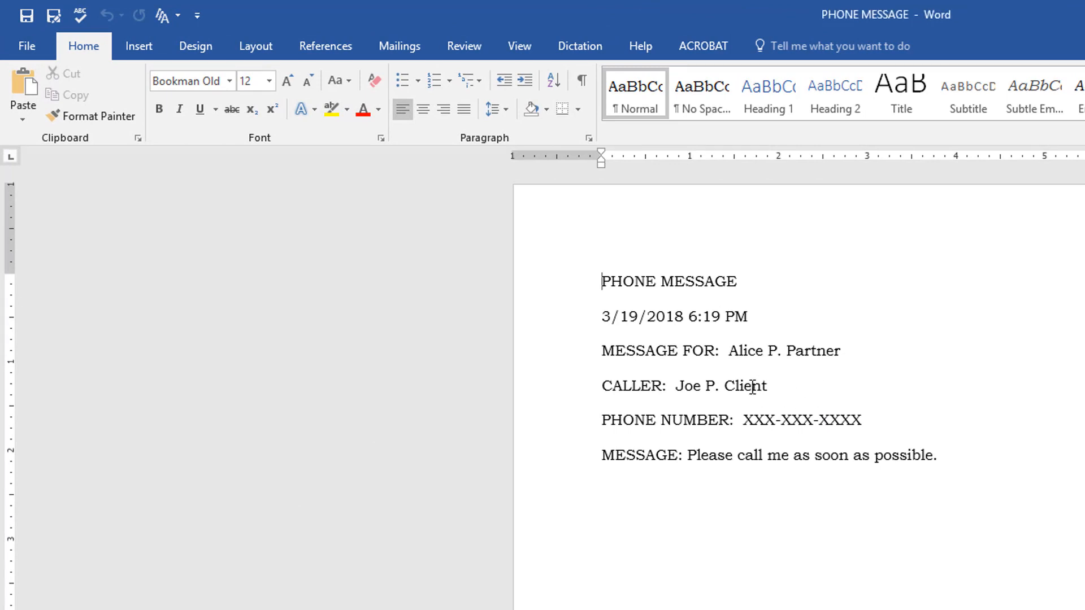
click(753, 388)
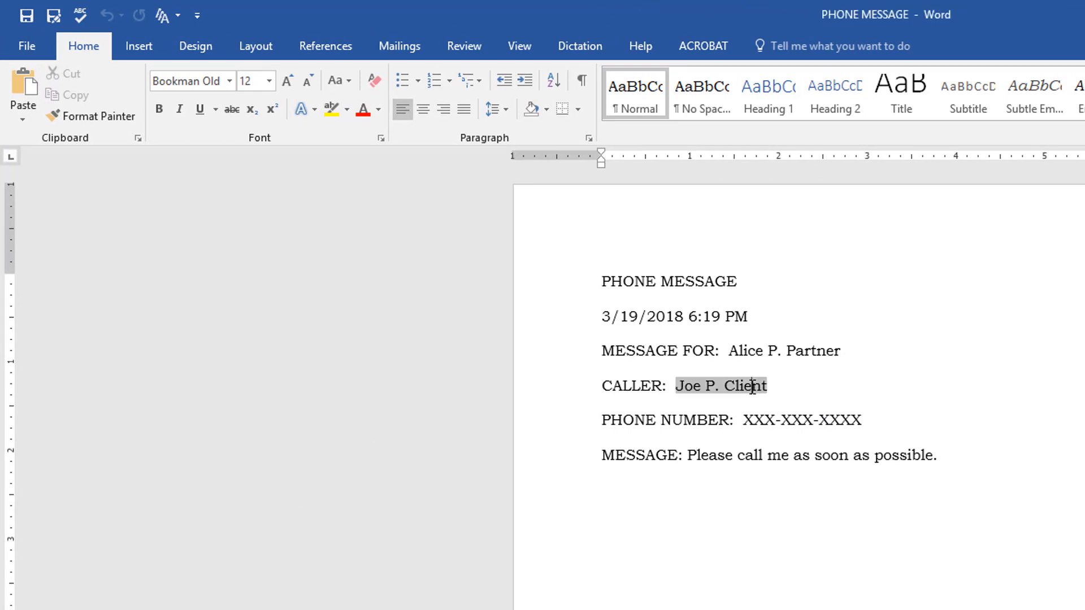
click(830, 417)
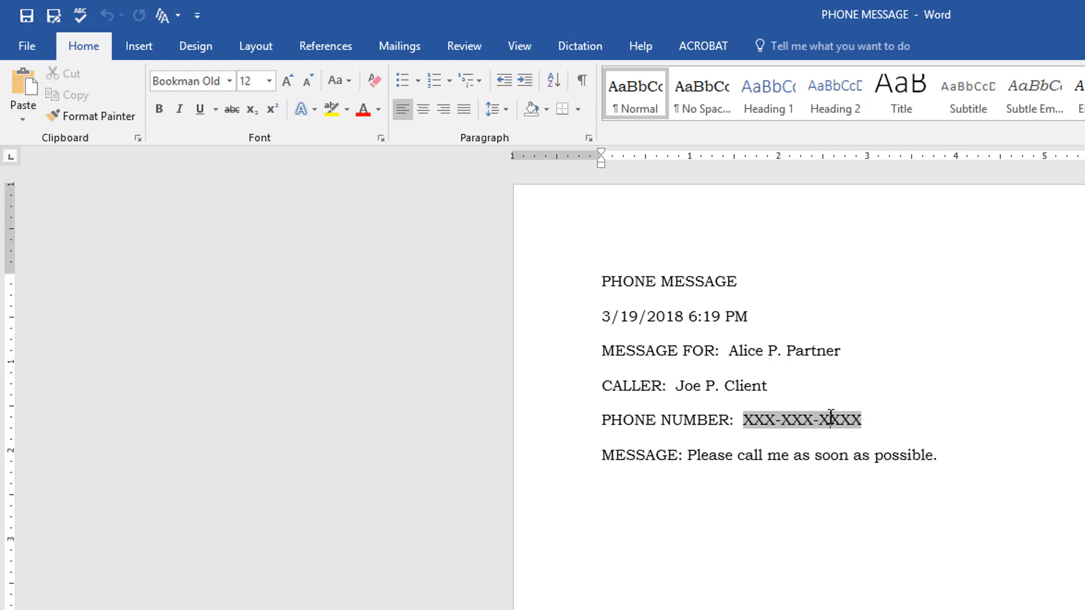
click(905, 462)
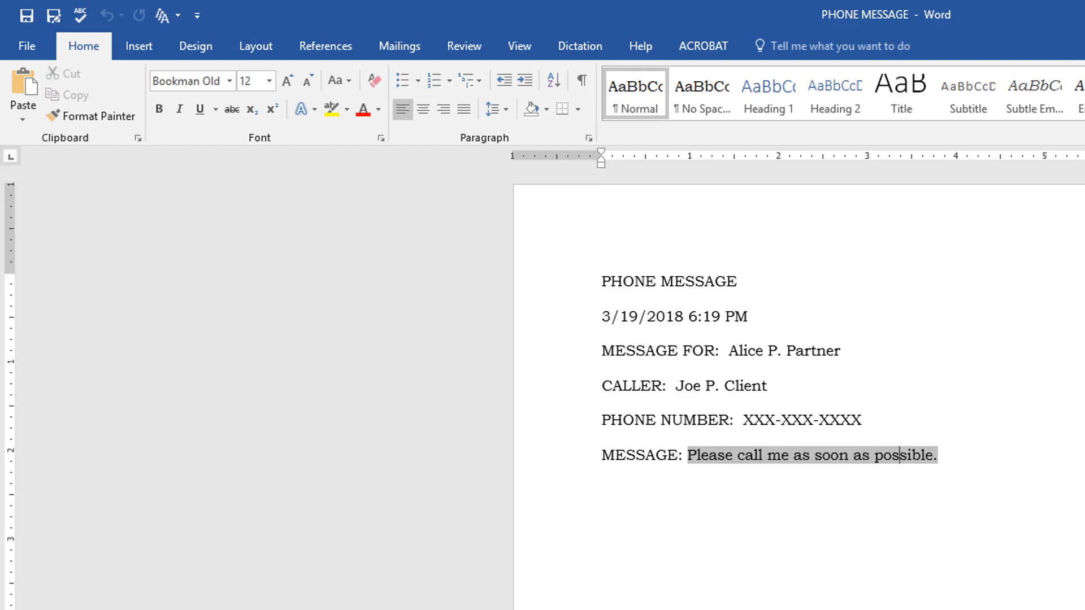
- Start saving a copy of the form from the Ch 2 Word folder with the file name PHONE MESSAGE TEMPLATE FORM
click(35, 50)
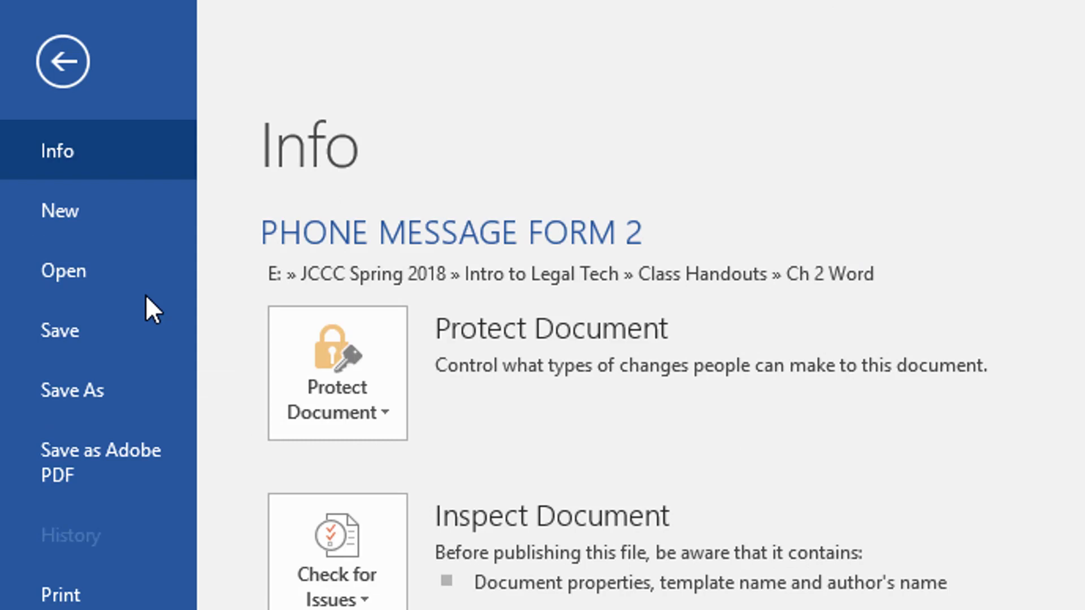
click(75, 390)
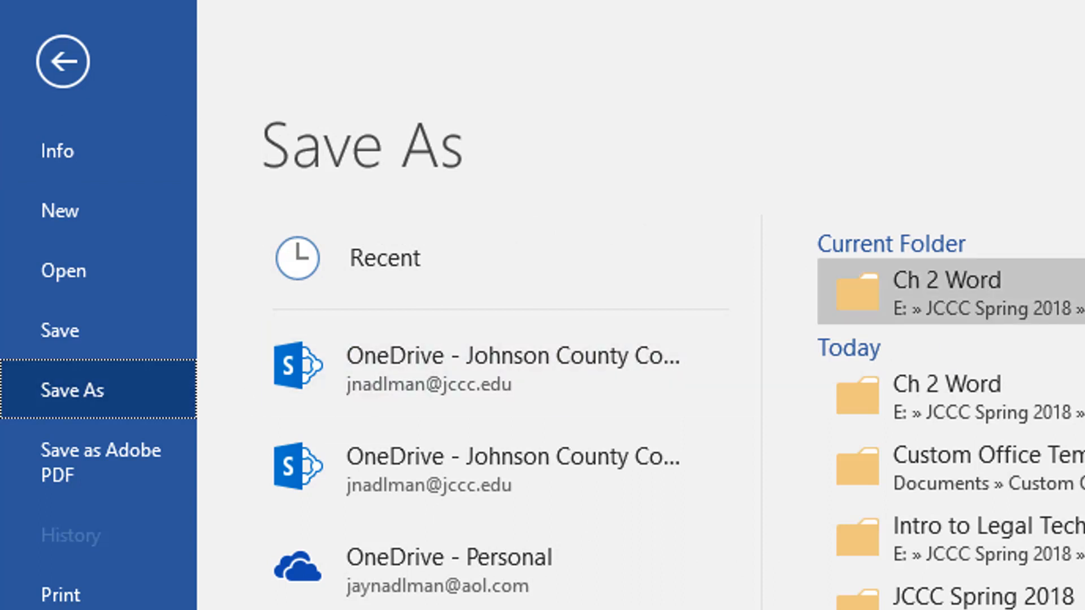
click(947, 292)
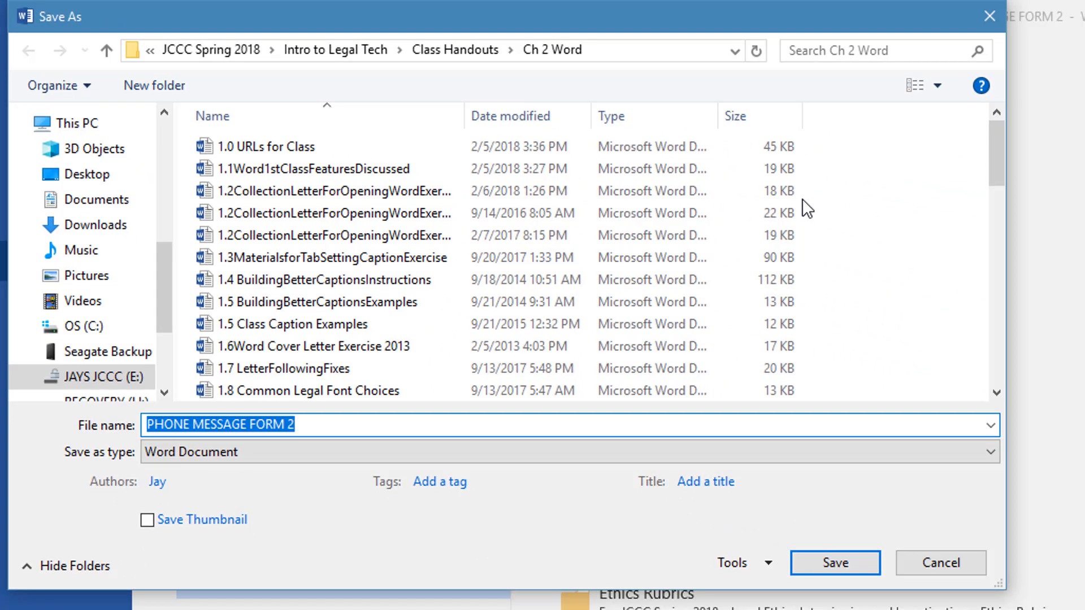
click(321, 428)
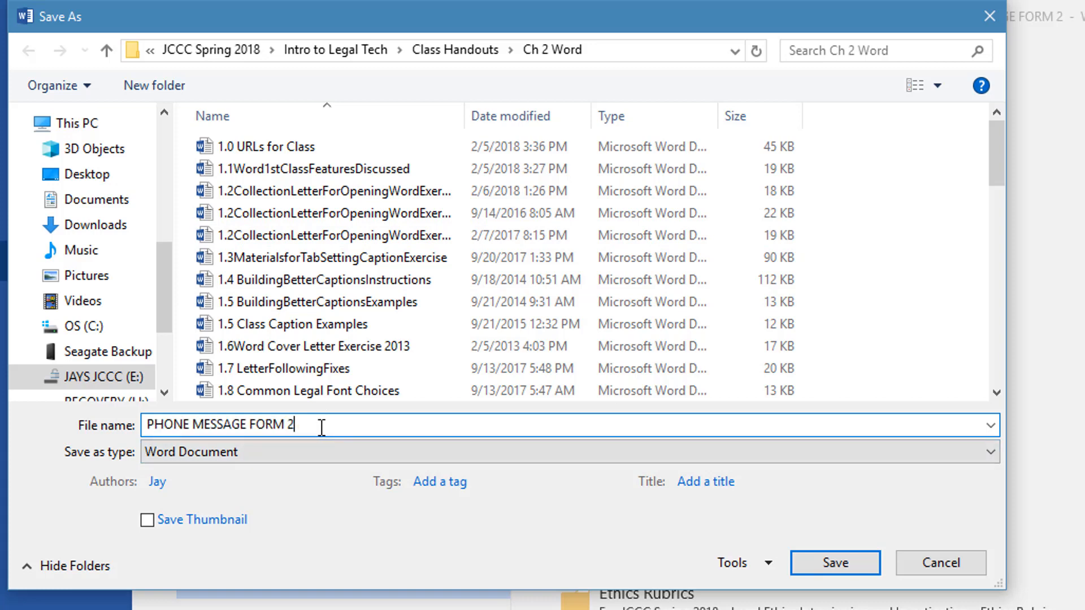
key(BackSpace)
key(BackSpace)
key(BackSpace)
key(BackSpace)
key(BackSpace)
key(BackSpace)
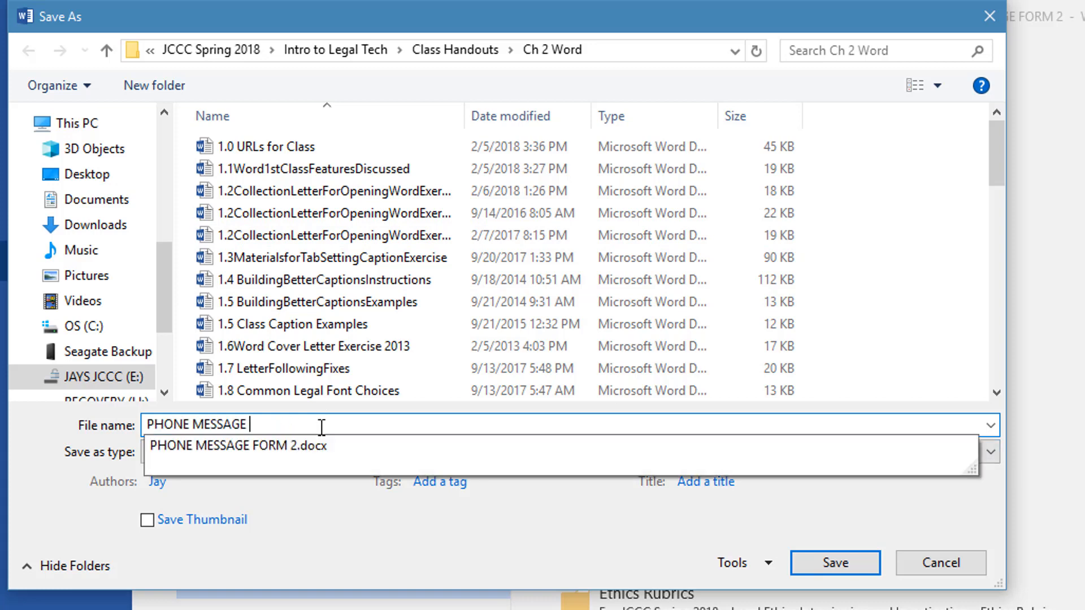
text(T)
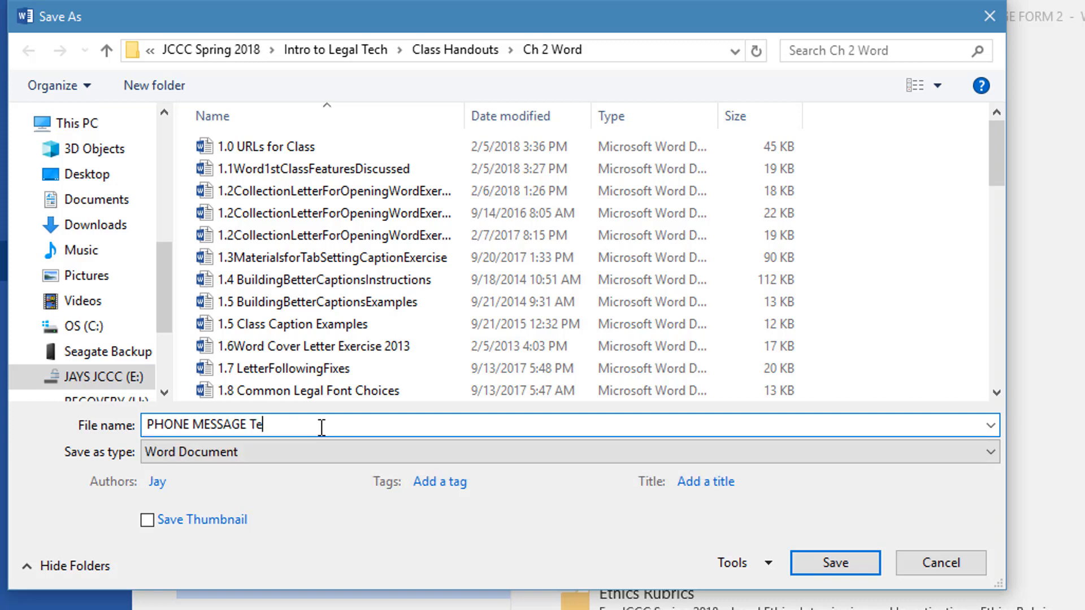
text(EMP)
text(LATE FORM)
- Set the file type to Word Template and save the form in the Custom Office Templates folder
click(991, 455)
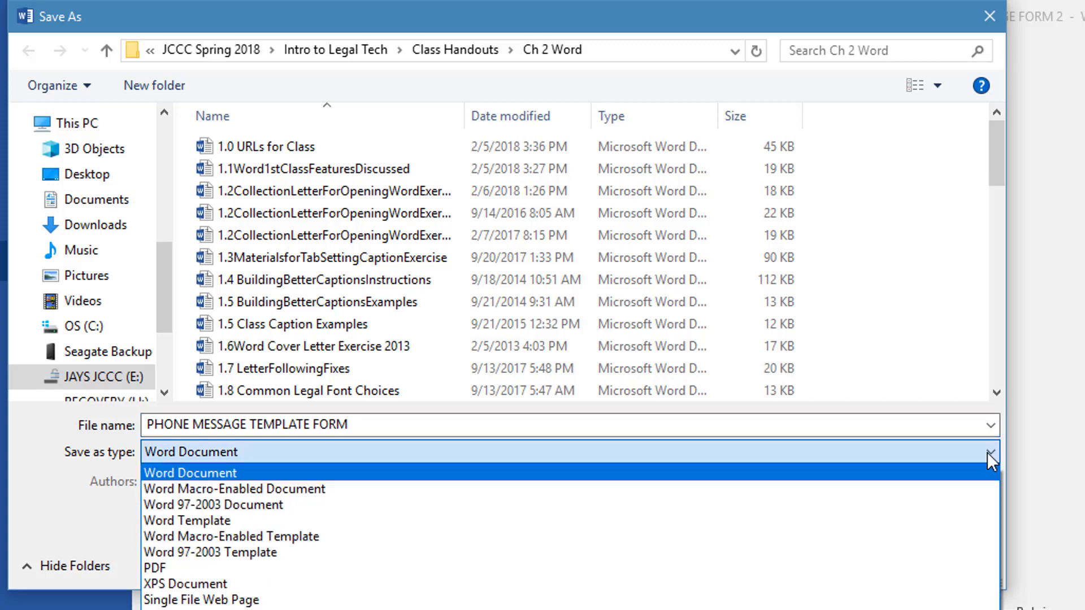
click(723, 520)
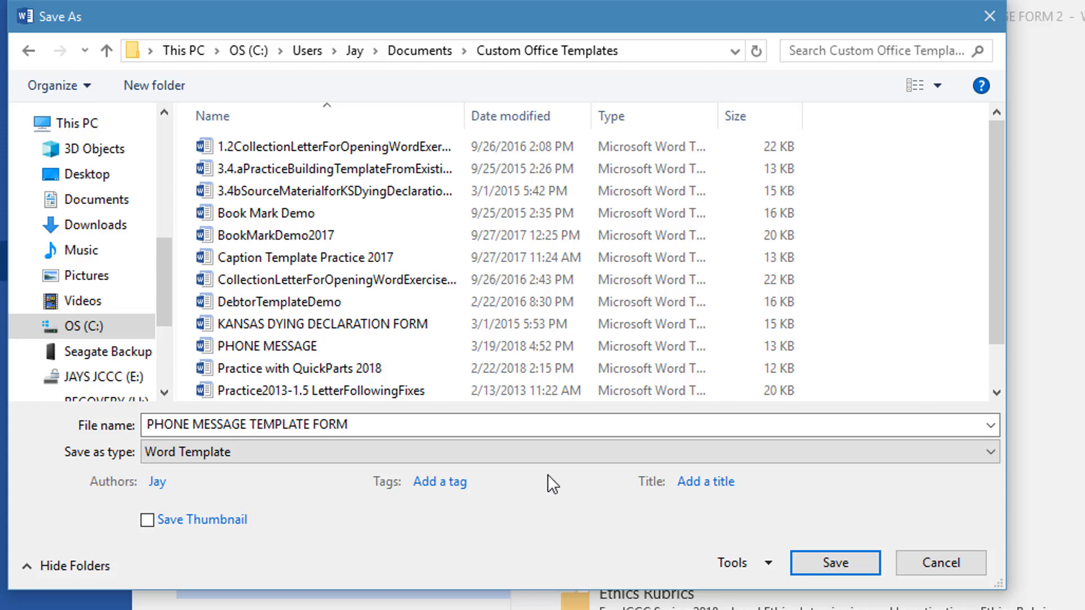
click(818, 562)
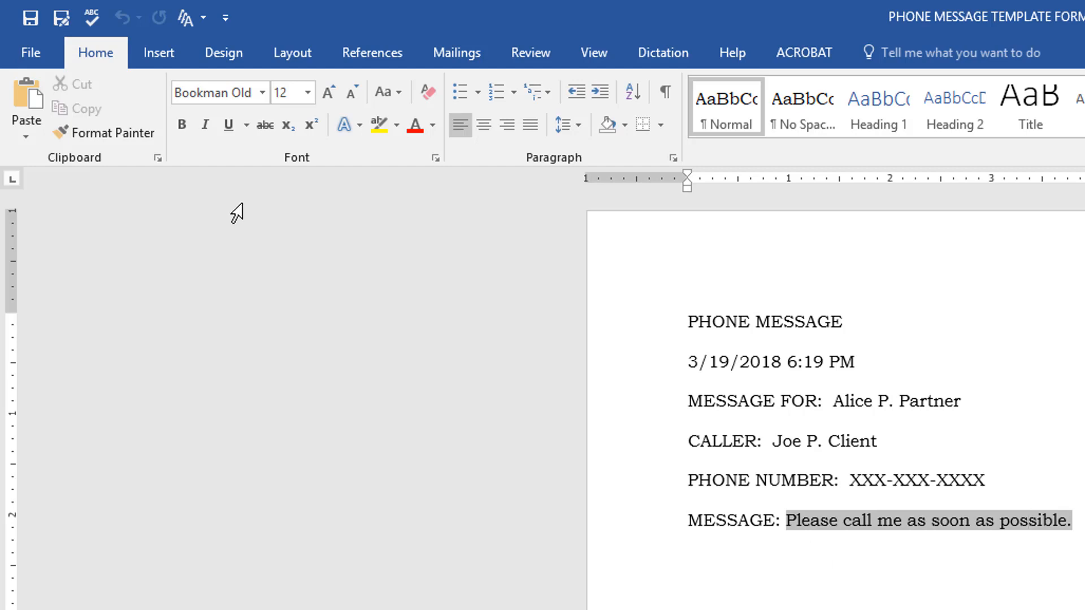
- Create a new document from the personal template PHONE MESSAGE TEMPLATE FORM
click(25, 53)
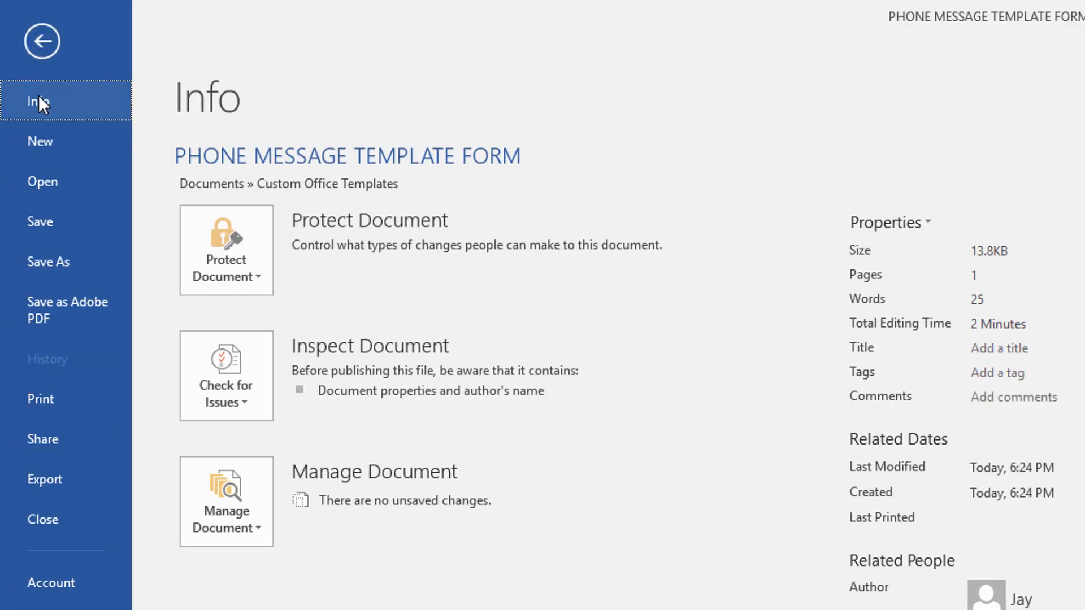
click(40, 136)
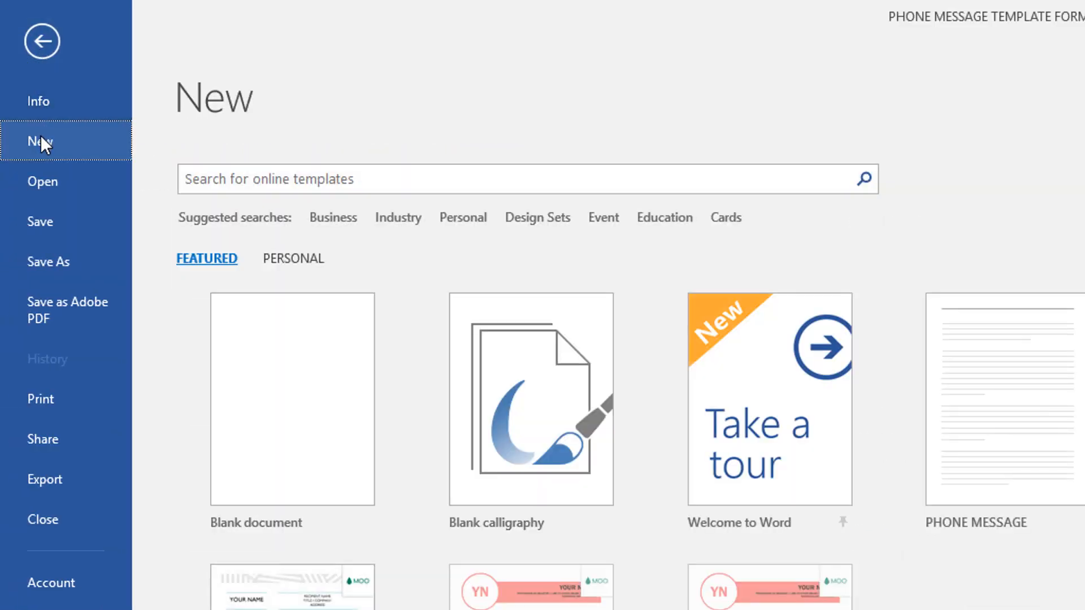
click(308, 259)
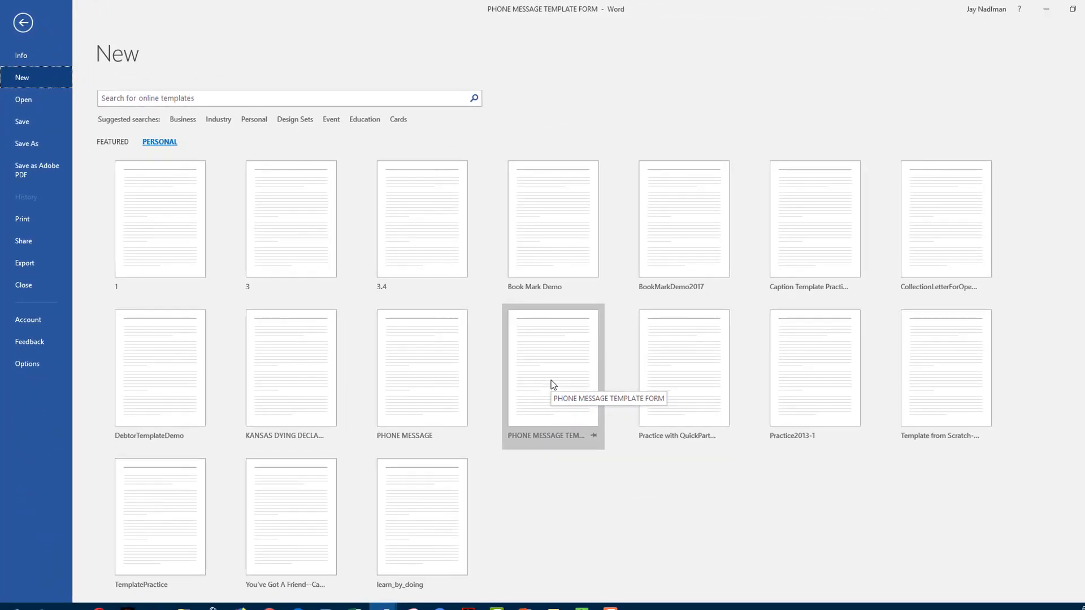
click(553, 384)
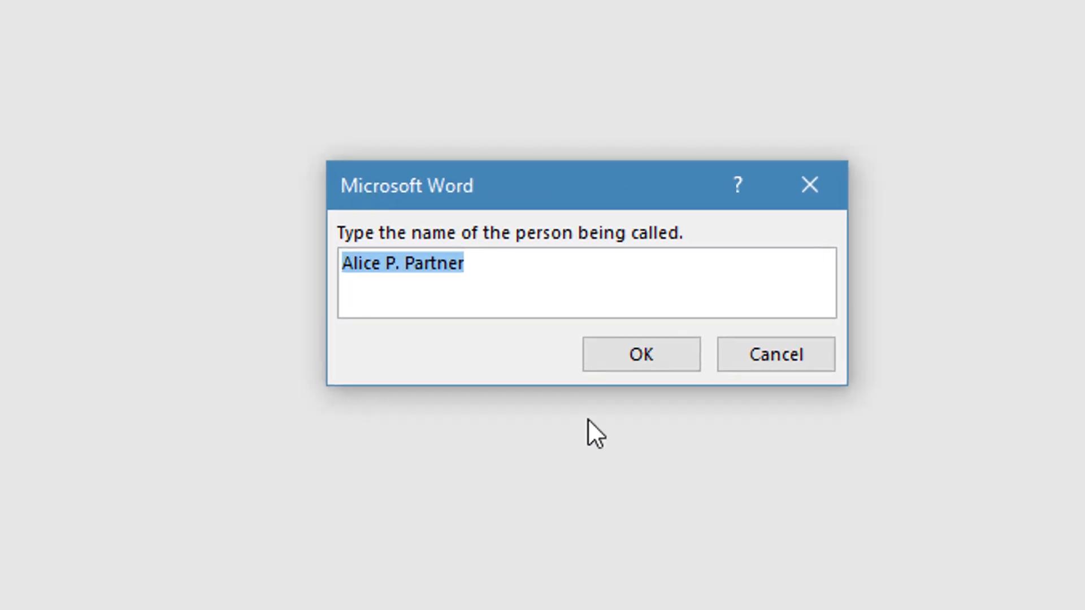
- Accept the default responses to the new document's fill-in prompts, including the person being called and the caller
click(641, 355)
click(624, 351)
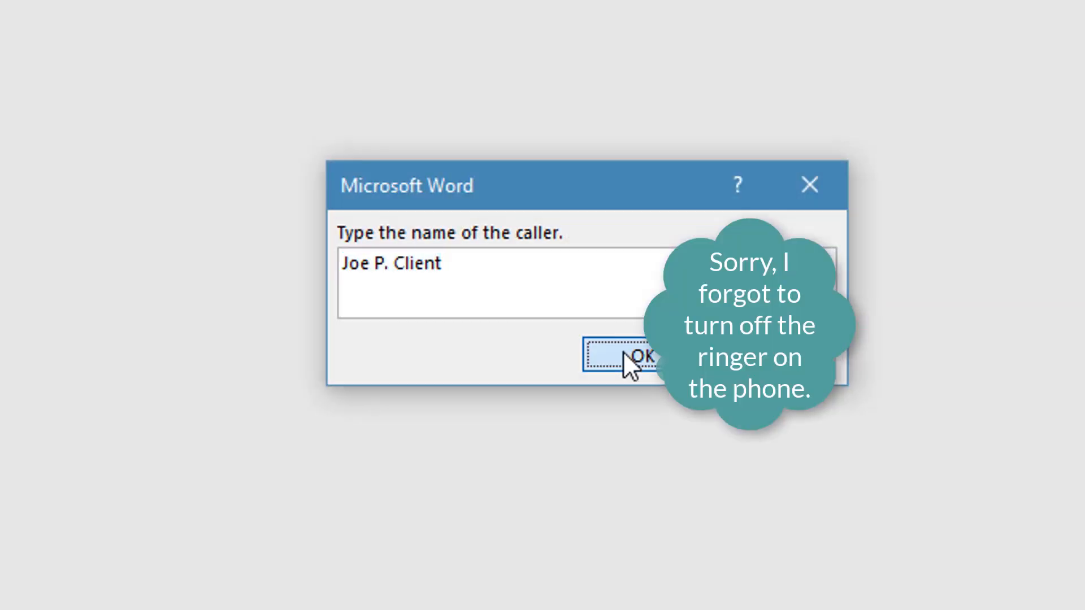
click(623, 352)
click(623, 351)
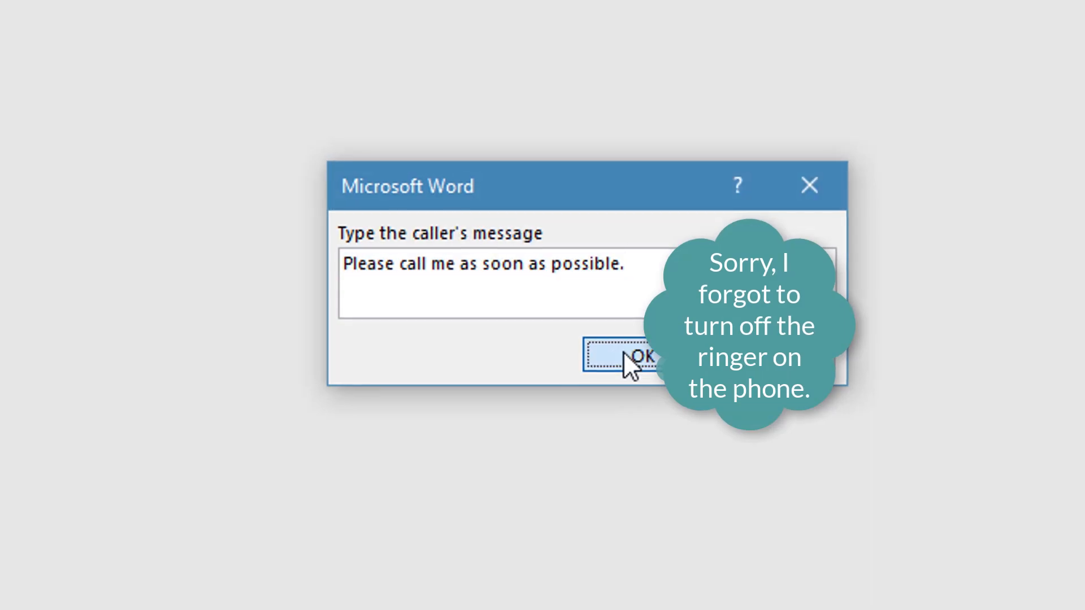